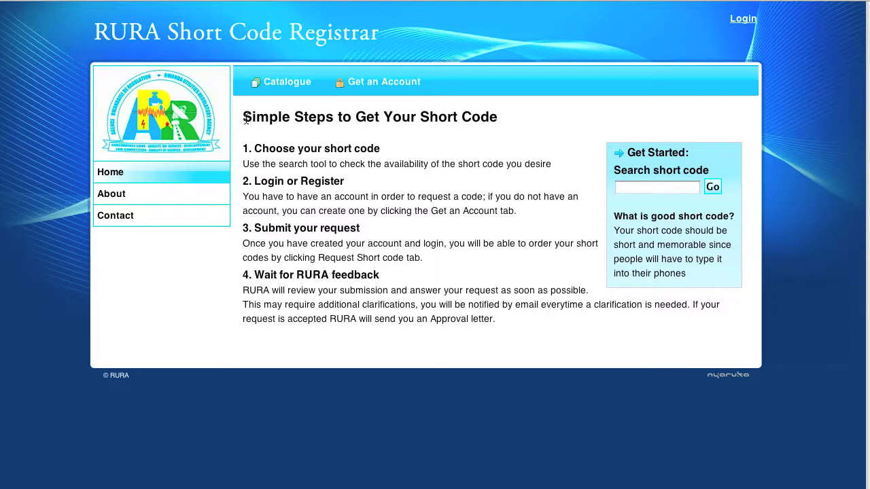
Read through the Simple Steps heading and its four steps for getting a short code
drag(242, 118, 475, 126)
click(500, 121)
triple_click(501, 120)
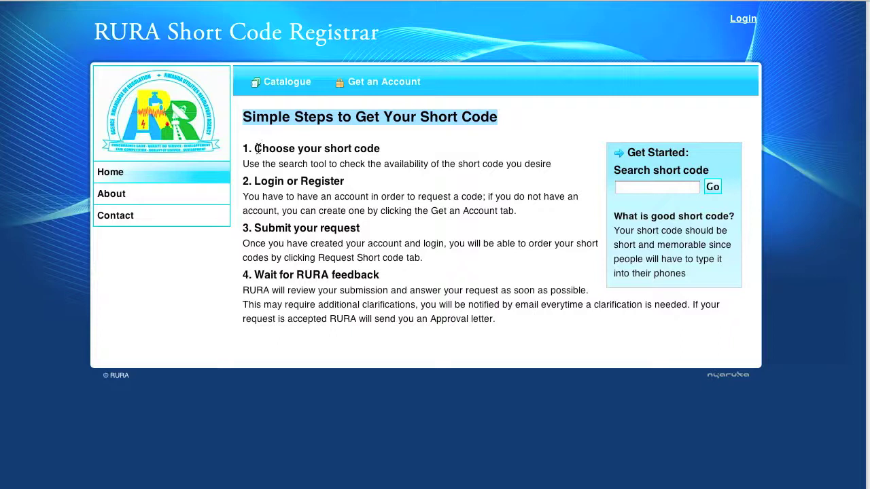
drag(255, 148, 380, 151)
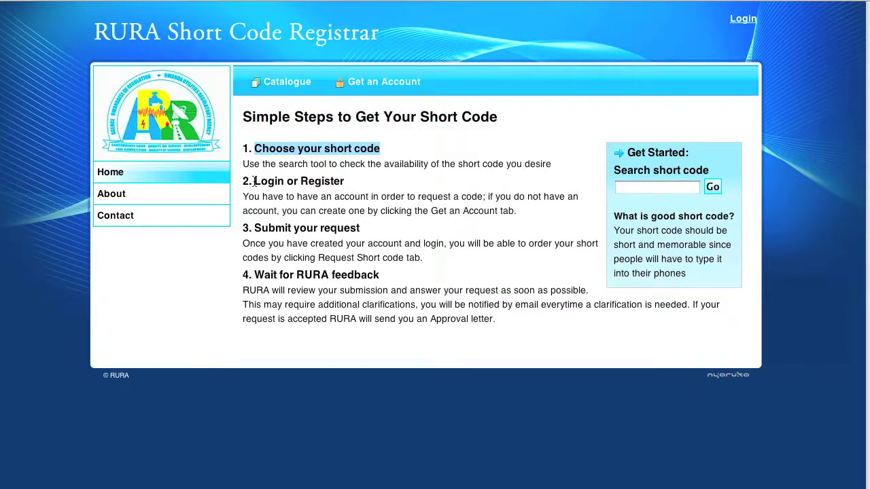
drag(253, 181, 345, 182)
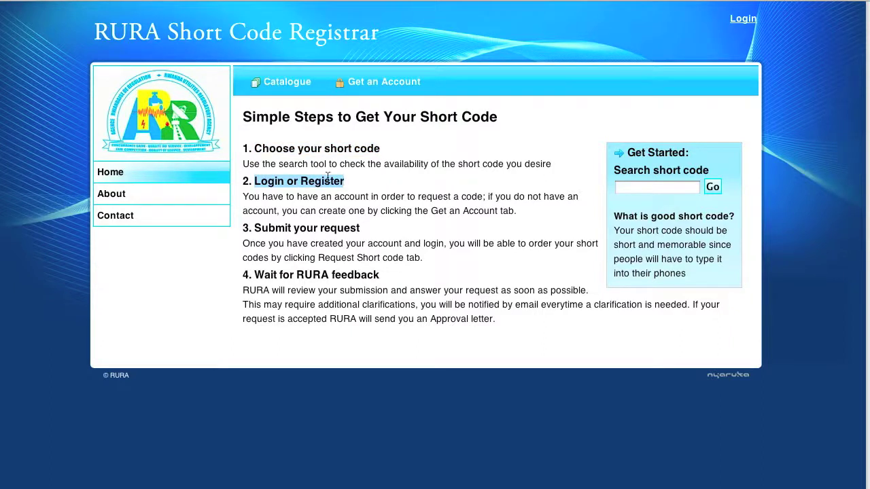
drag(255, 229, 362, 230)
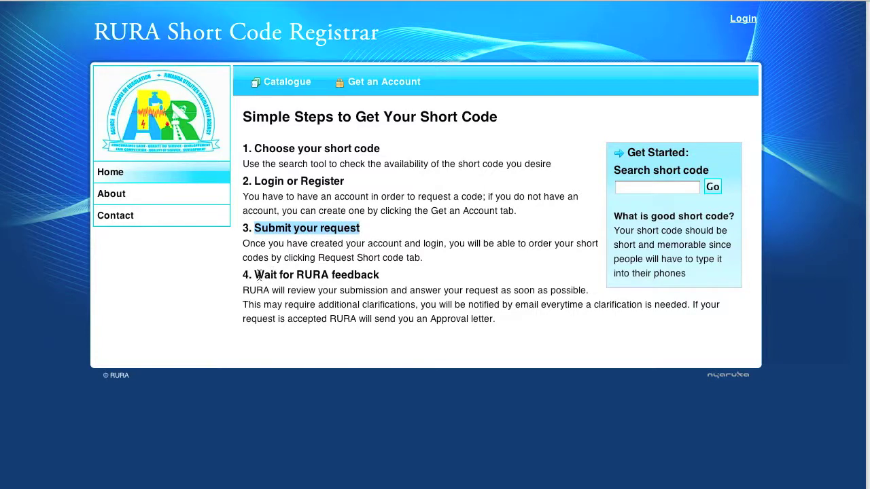
drag(254, 275, 377, 275)
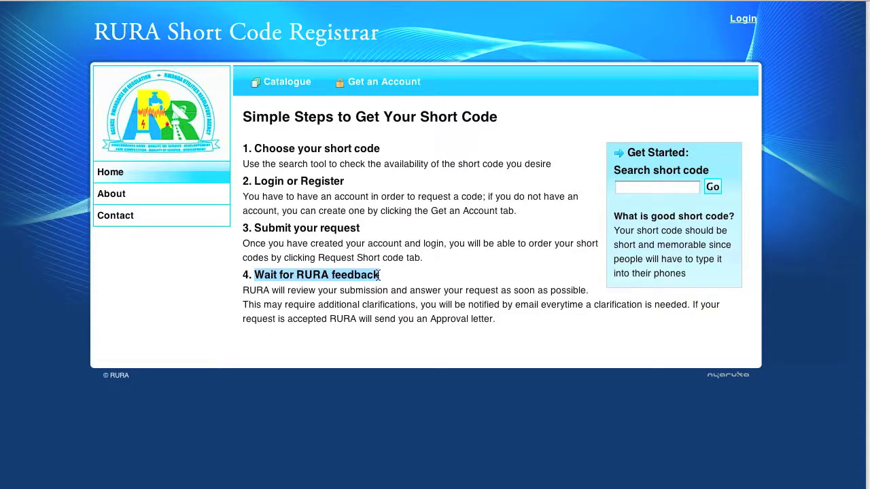
click(380, 275)
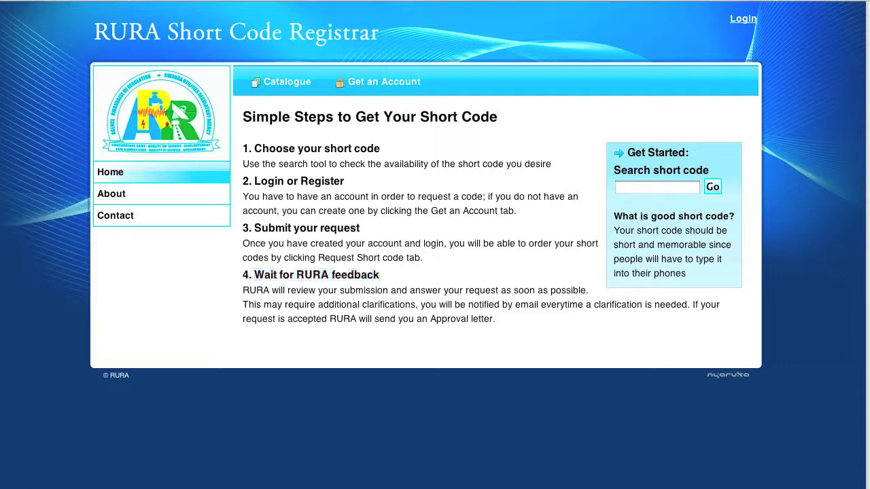
Search short code 7575, confirm it is available, and start registering an account
click(673, 190)
text(7575)
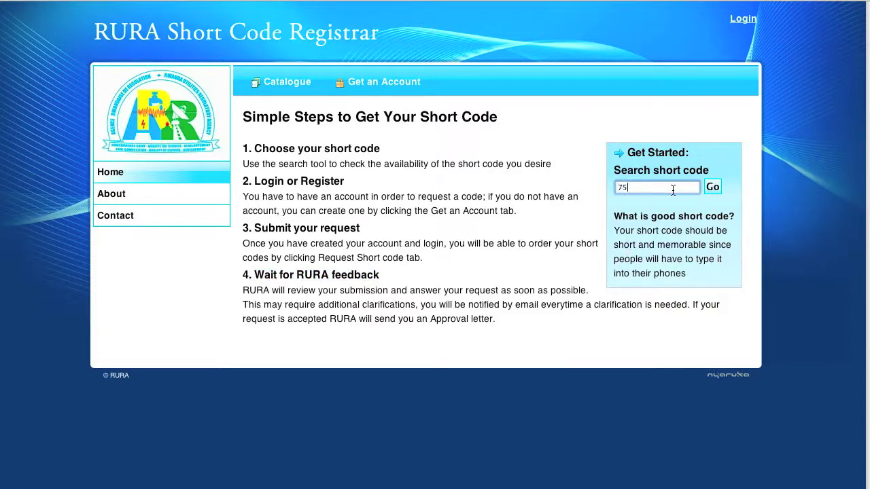
click(713, 188)
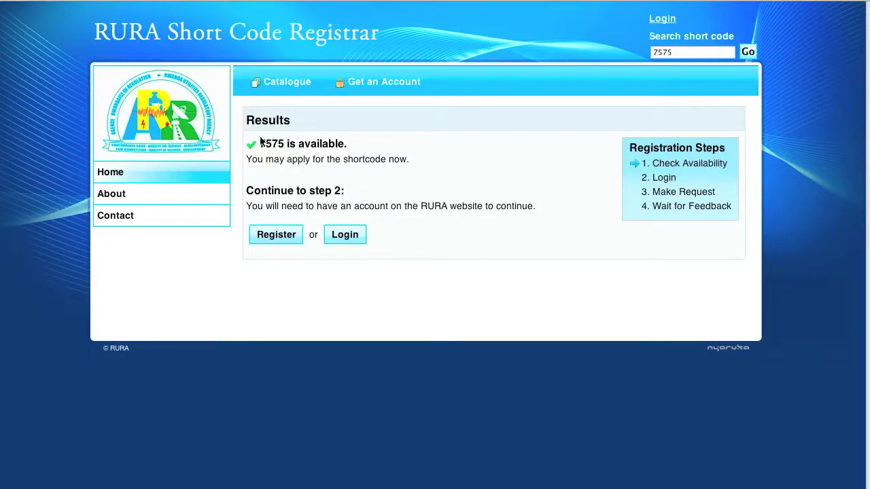
drag(259, 142, 345, 141)
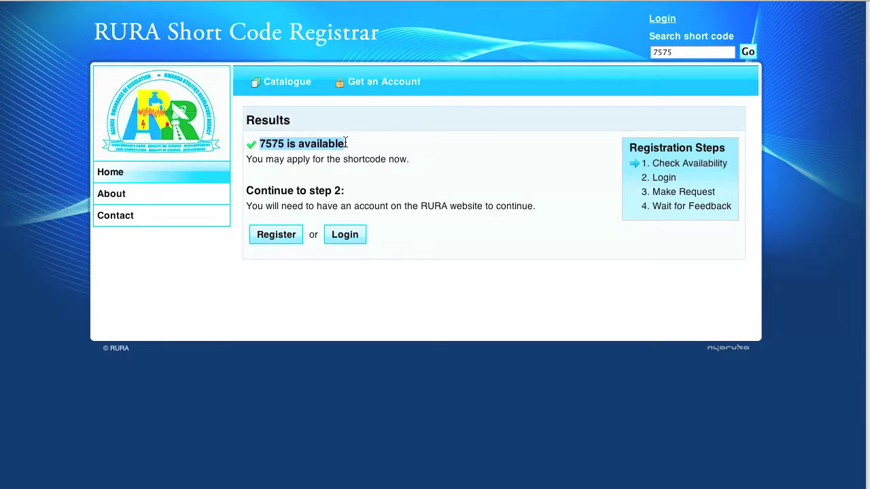
click(277, 234)
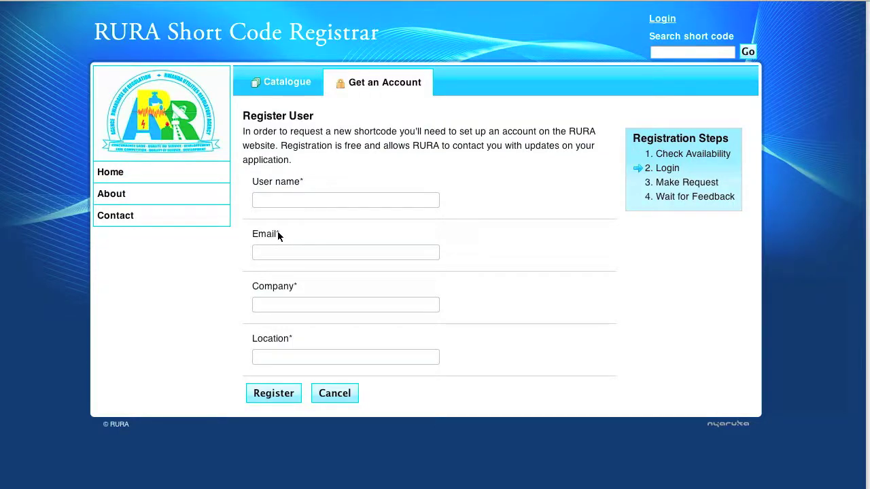
Register an account with a user name, company email, company Nyaruka Ltd and location Kigali
click(270, 197)
text(bniz)
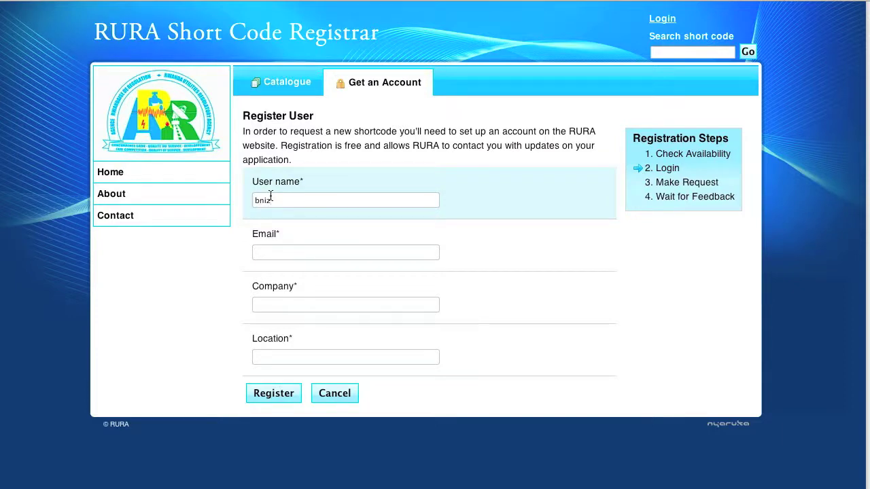
key(Tab)
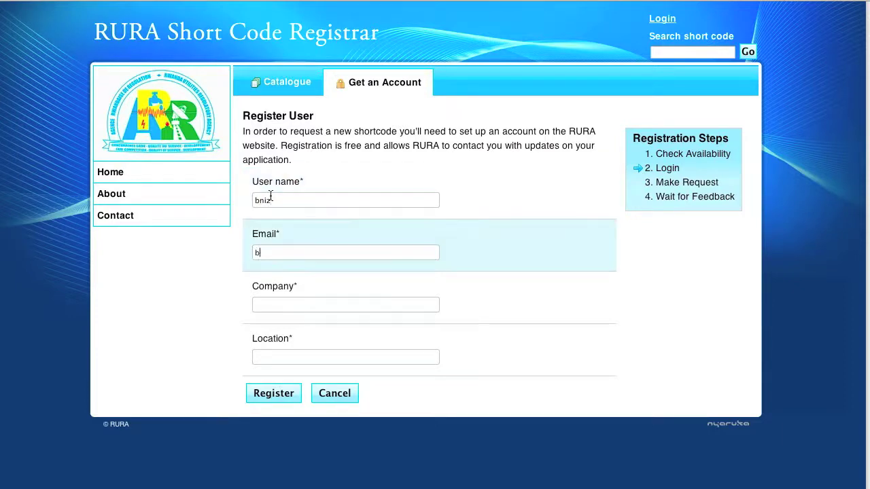
key(Tab)
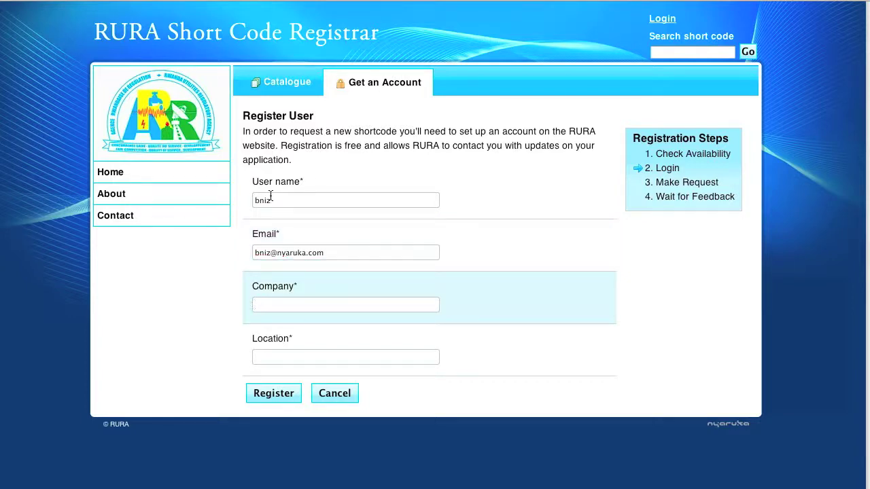
text(Nyaruka Ltd)
key(Tab)
text(Ki)
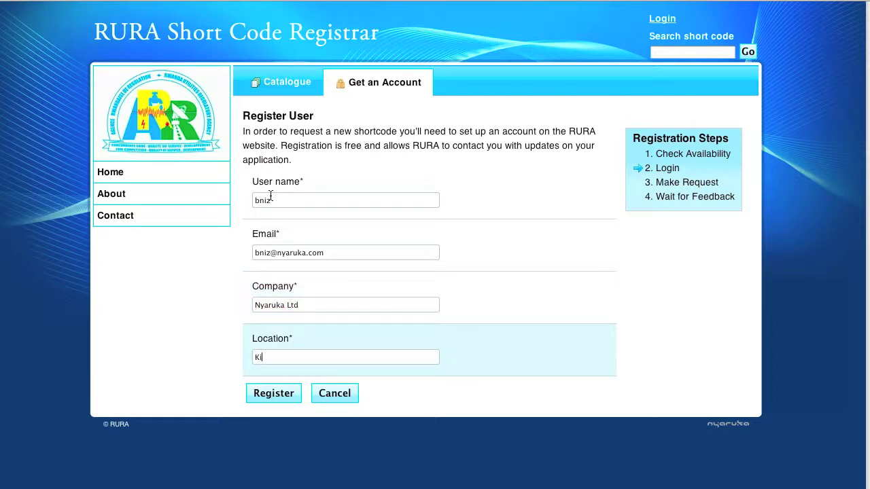
text(gali)
click(272, 395)
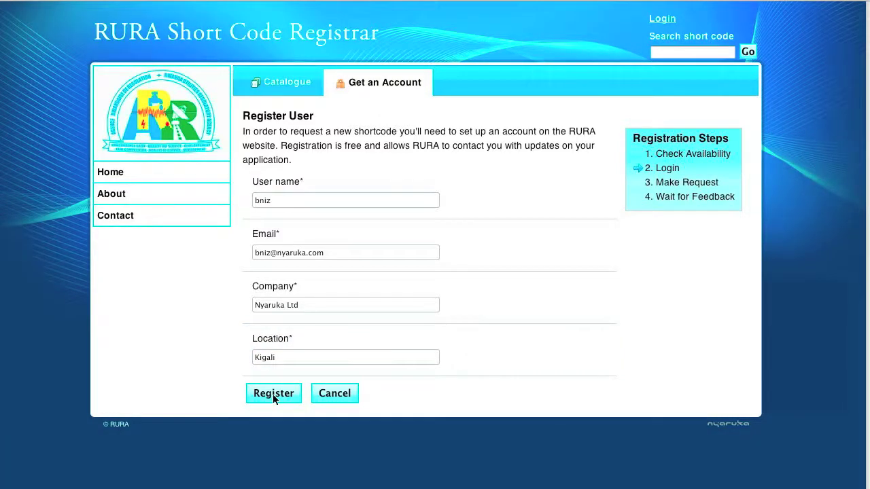
Check the registration success message and follow the activation link in the Gmail email
drag(241, 117, 387, 120)
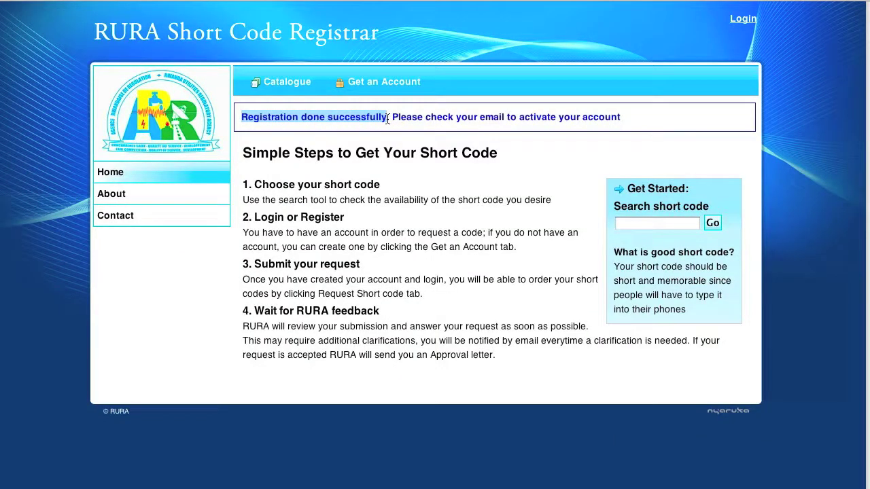
drag(388, 119, 627, 121)
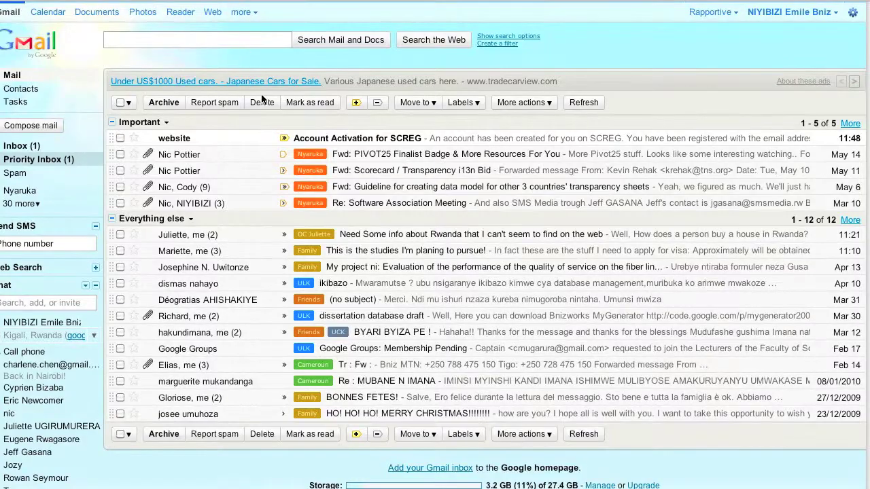
click(338, 138)
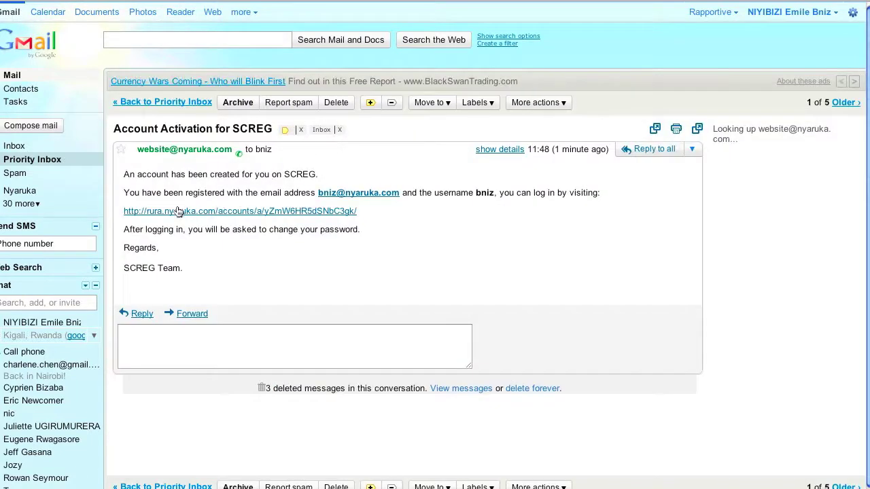
click(140, 212)
Activate the account by setting a new password and the applicant's first and last name
click(270, 154)
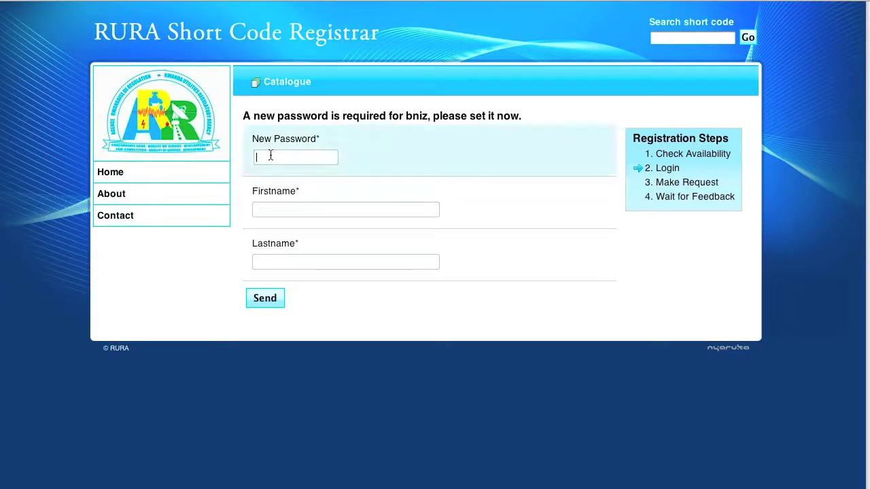
text(*********)
key(Tab)
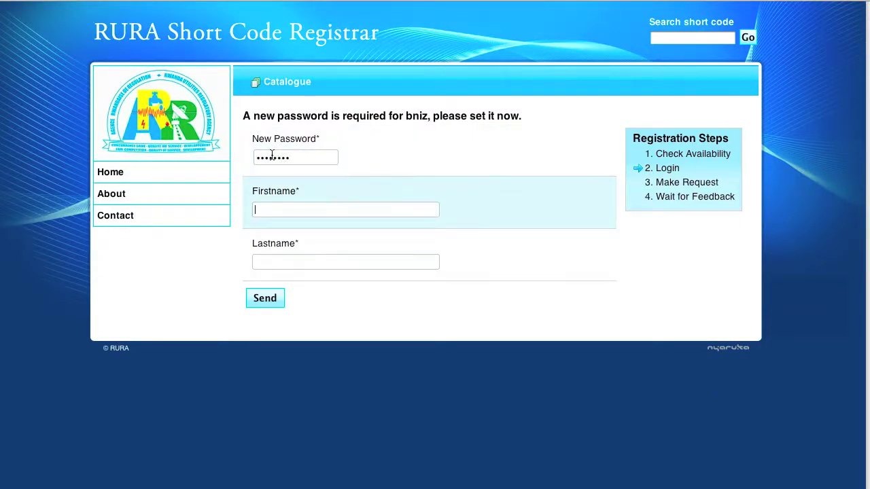
key(Tab)
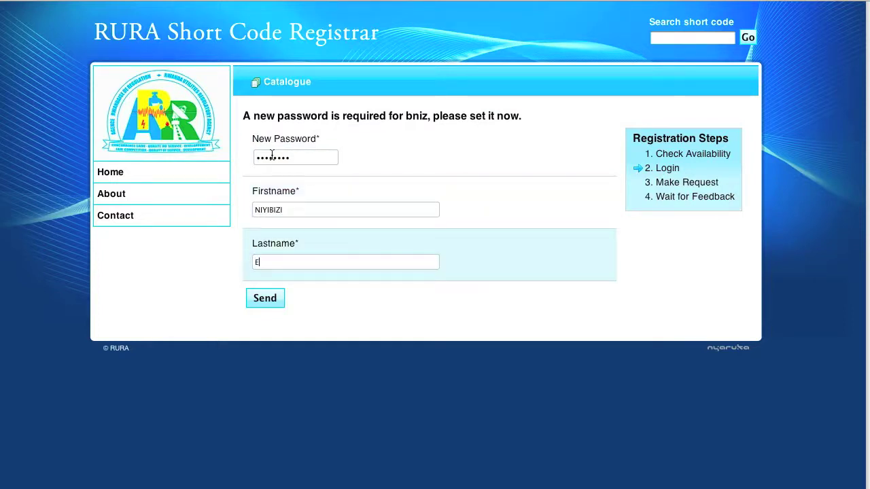
click(264, 298)
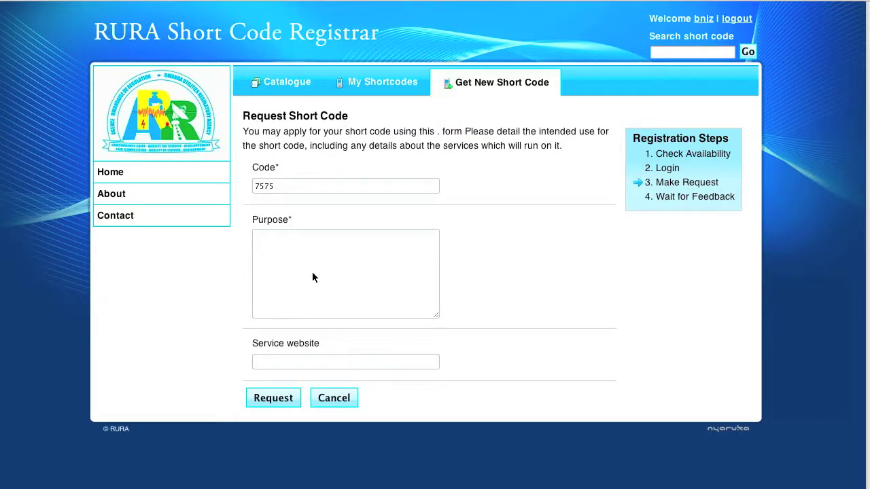
click(313, 273)
text(7575)
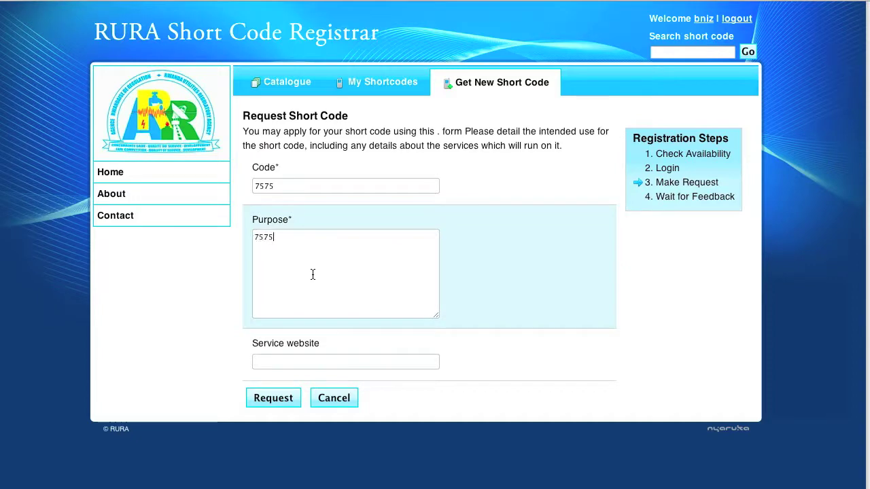
text( short code will)
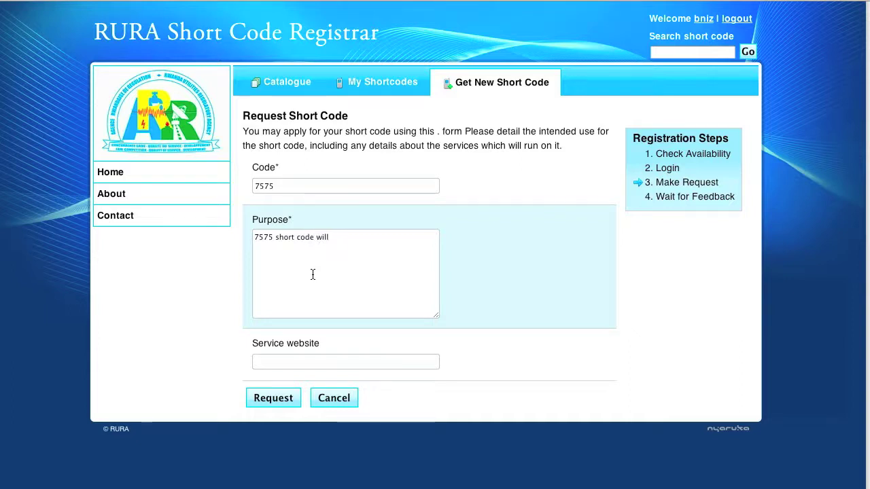
text( be used to get lastest sport)
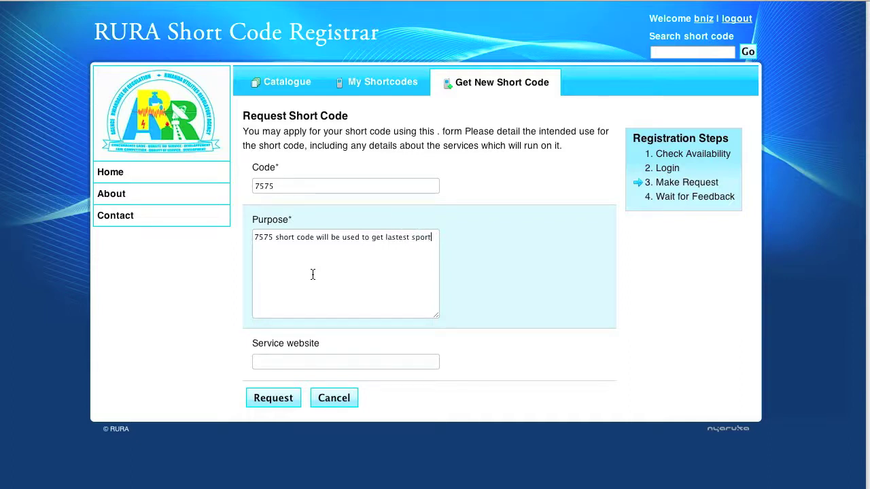
text( news)
text( in Rwa)
text(nda or abr)
text(oad)
click(301, 369)
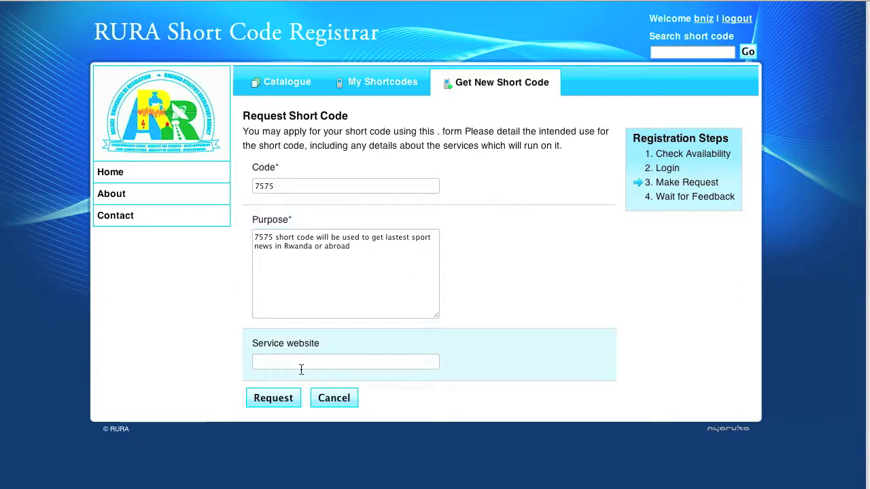
text(www.nyaruka.com)
Submit the 7575 request and review the success message and the review-process explanation
click(290, 399)
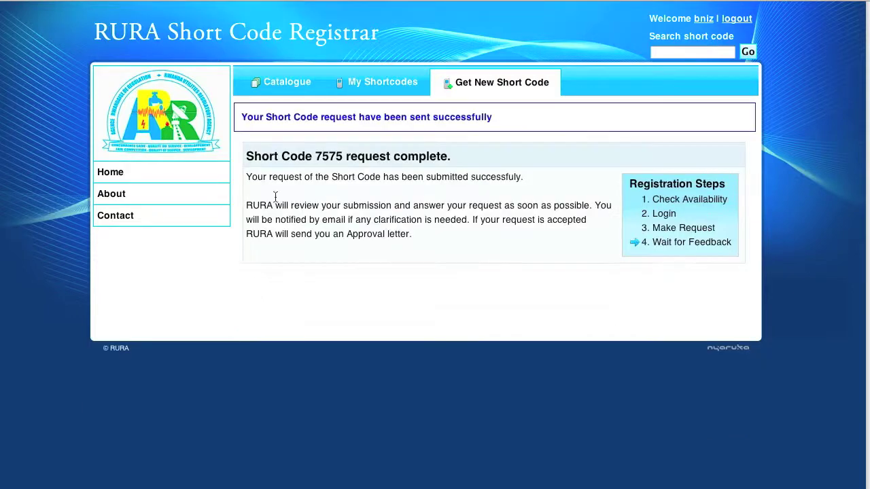
drag(241, 117, 497, 117)
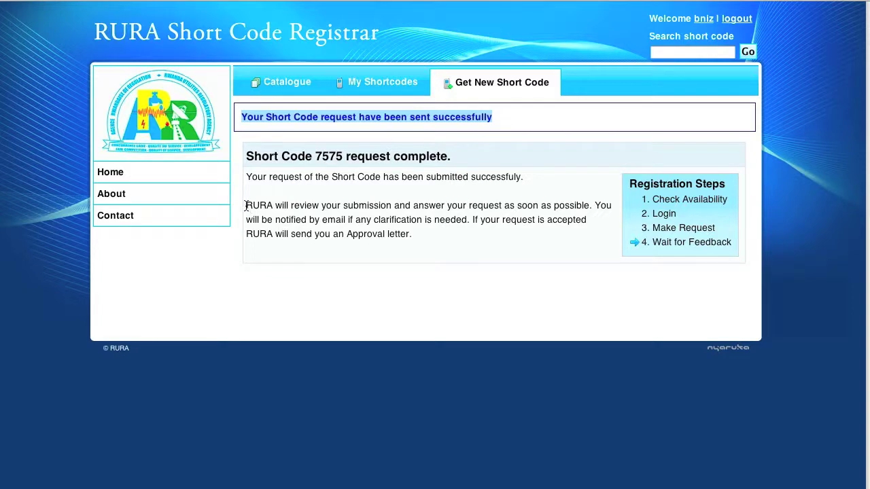
drag(246, 204, 587, 207)
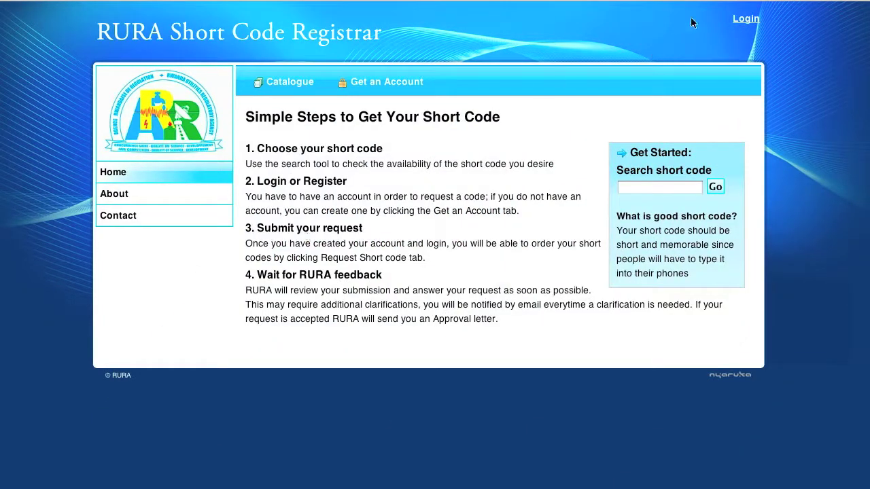
Sign in as admin with the admin password and open pending request 7575 from Nyaruka Ltd
click(744, 19)
click(420, 197)
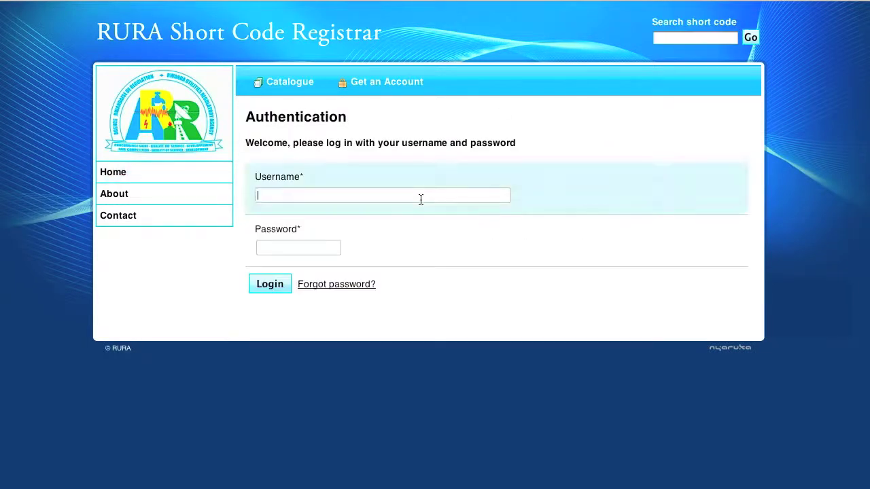
text(admin)
key(Tab)
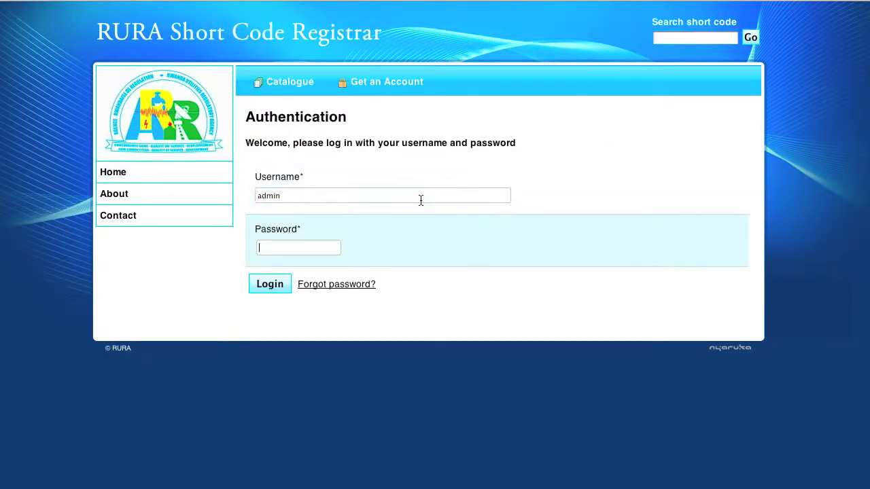
text(123456)
click(269, 283)
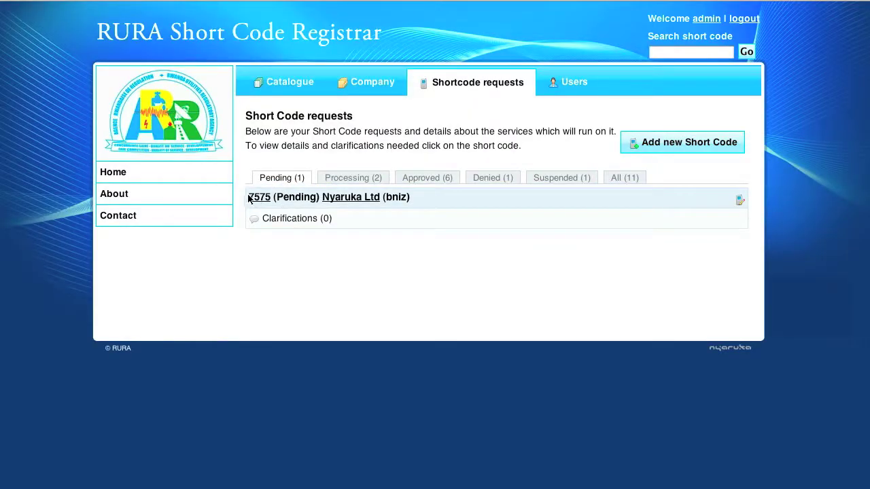
drag(248, 198, 375, 204)
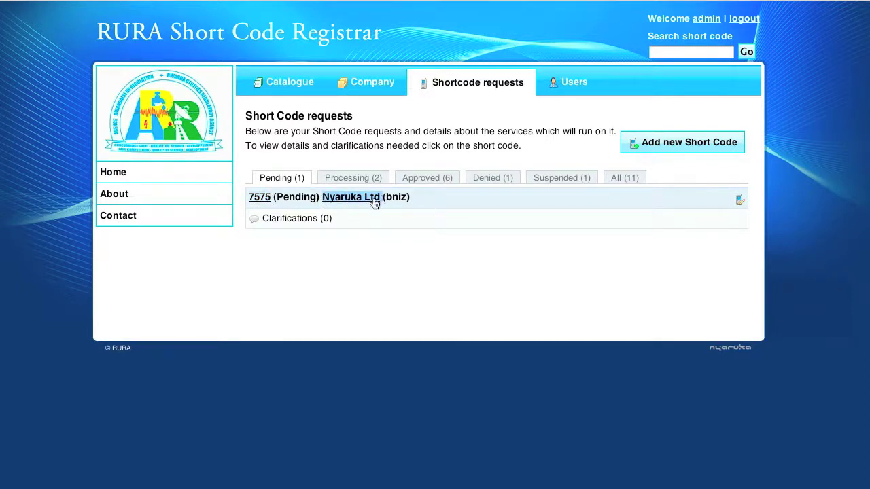
click(263, 198)
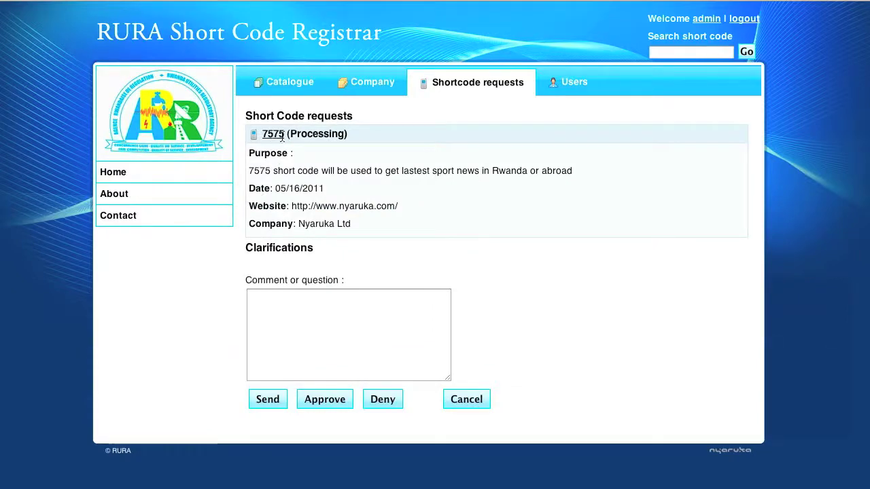
Send the clarification question "Where are you based in Kigali?" on request 7575
drag(356, 136, 267, 133)
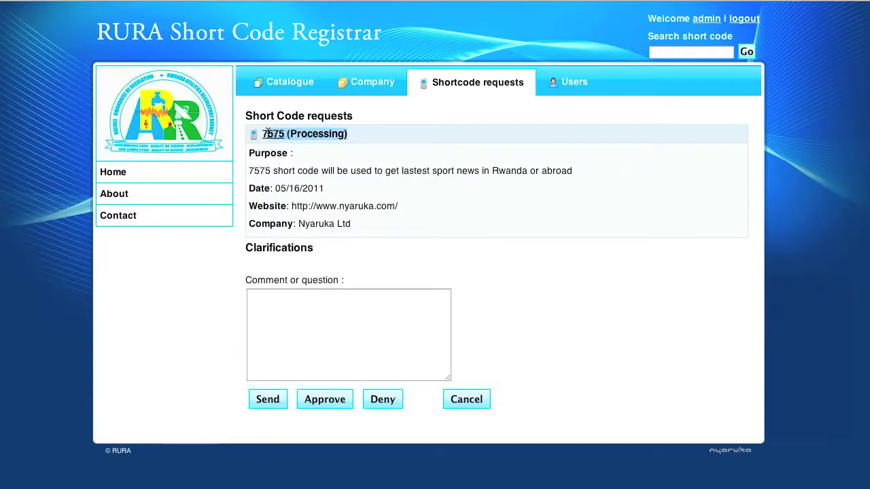
click(267, 299)
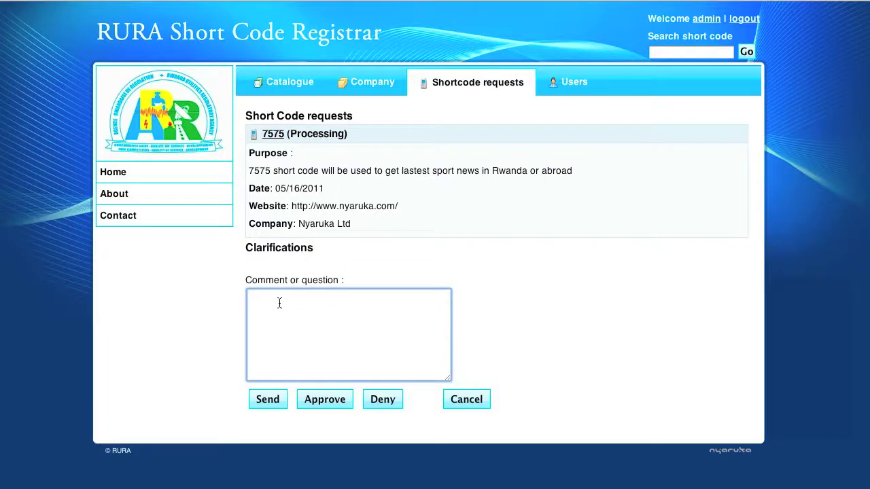
text(Wher)
text(e are you based in Kigali)
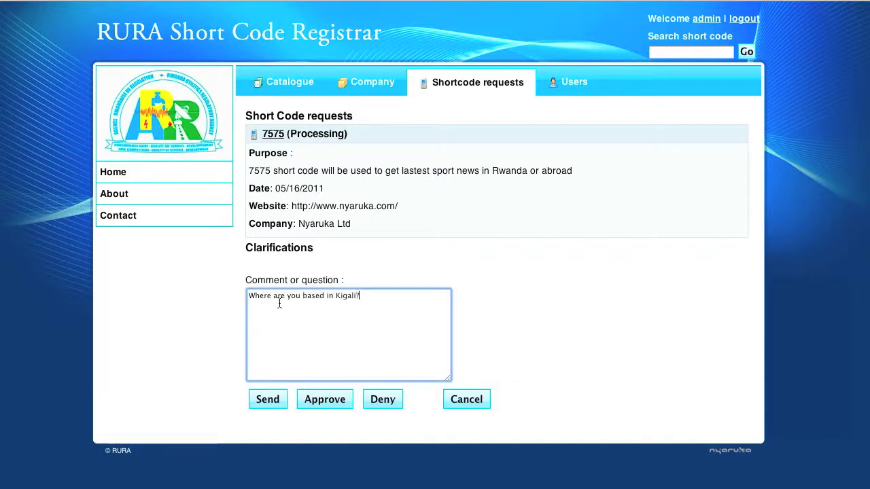
text(?)
click(265, 401)
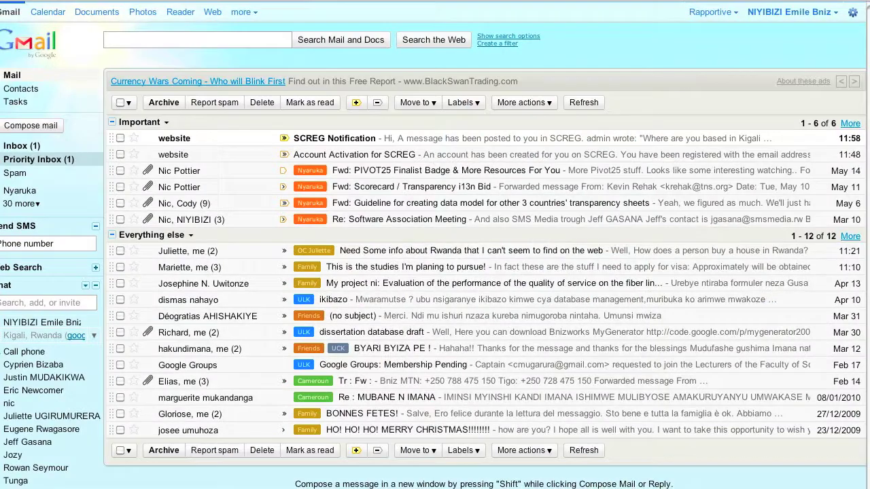
Read the SCREG Notification email and follow its link to the applicant's requests page
click(336, 139)
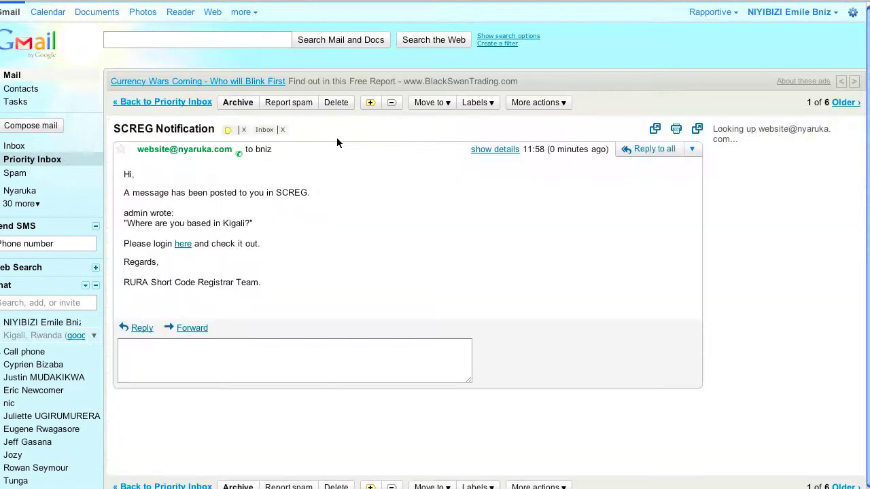
click(183, 244)
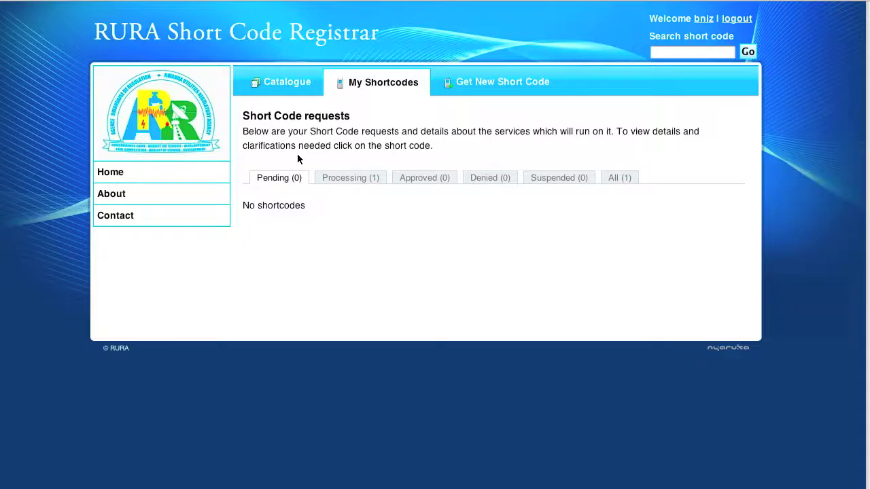
From the Processing tab, reply "We are based at Remera" to request 7575's clarification
click(345, 178)
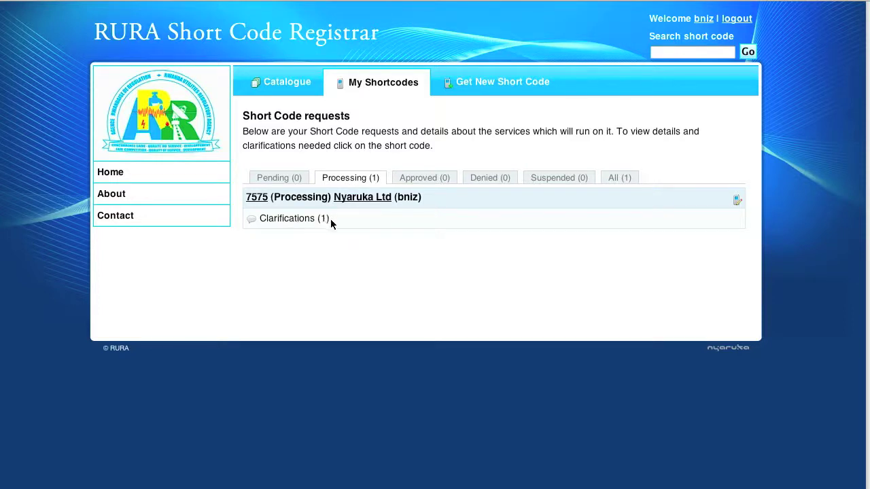
drag(330, 223, 310, 225)
click(308, 220)
click(281, 316)
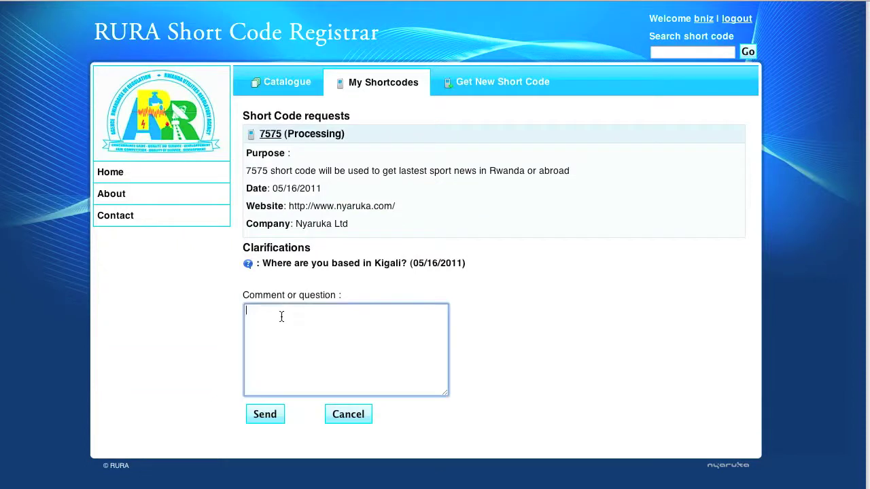
text(We a)
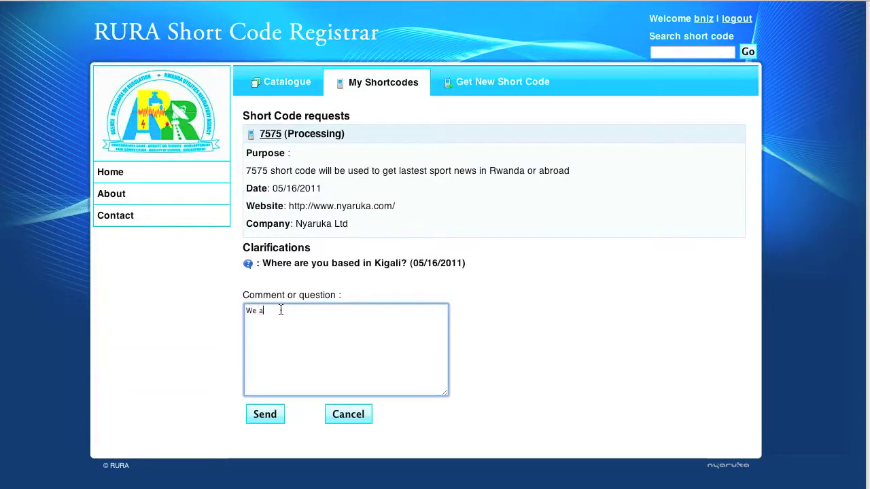
text(re based at Remera)
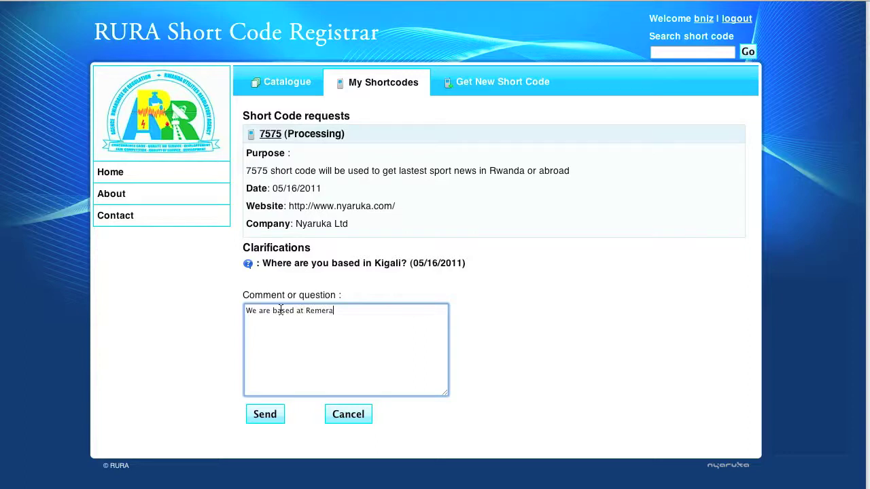
click(264, 415)
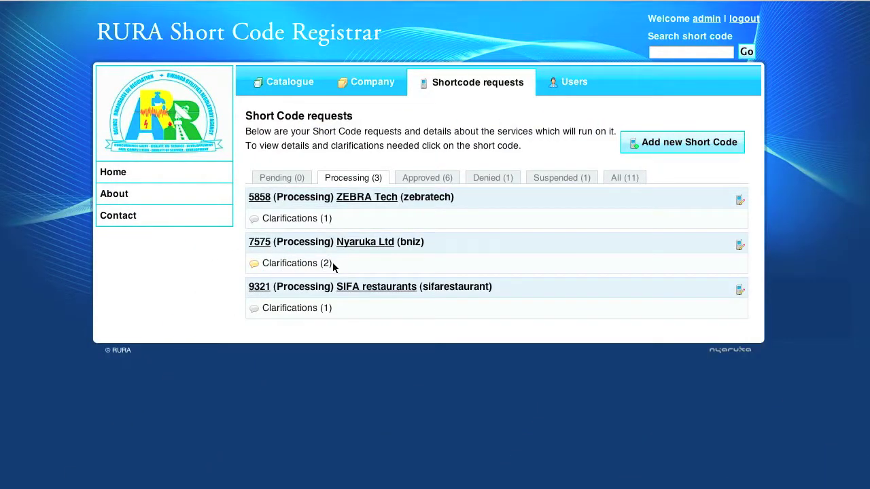
Approve short code request 7575 from its clarifications page
drag(335, 266, 318, 266)
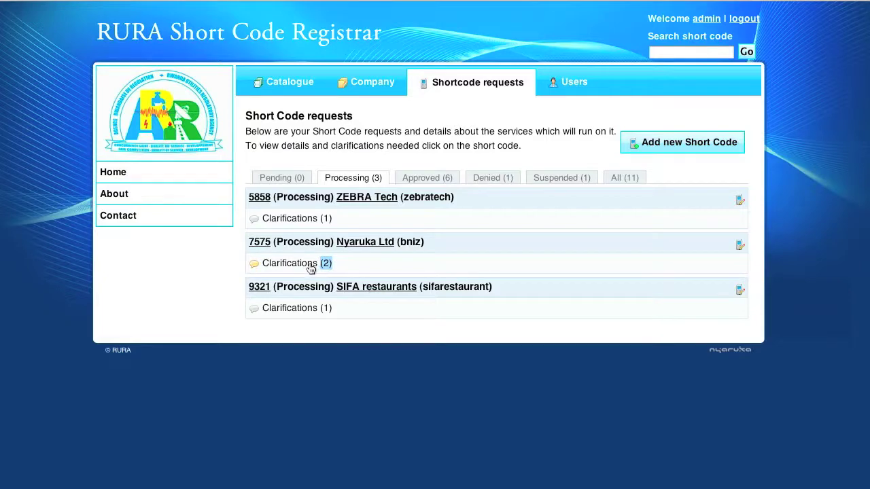
click(310, 268)
click(296, 341)
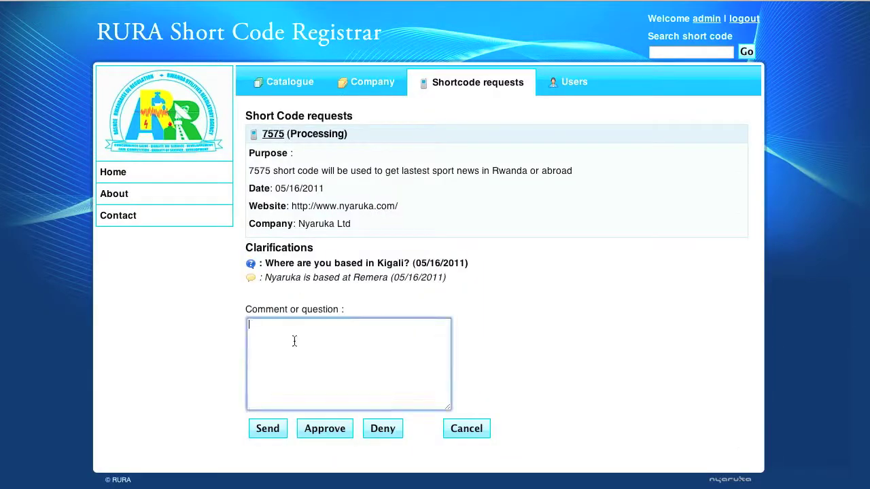
click(321, 429)
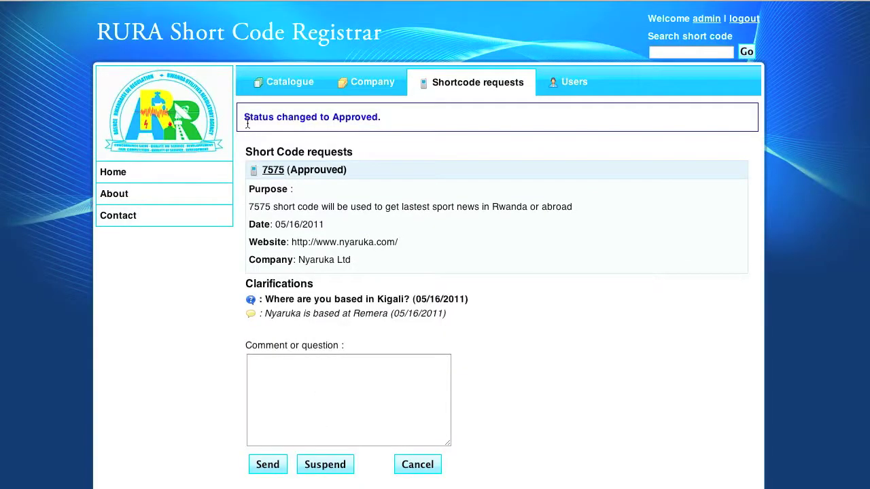
drag(242, 117, 384, 121)
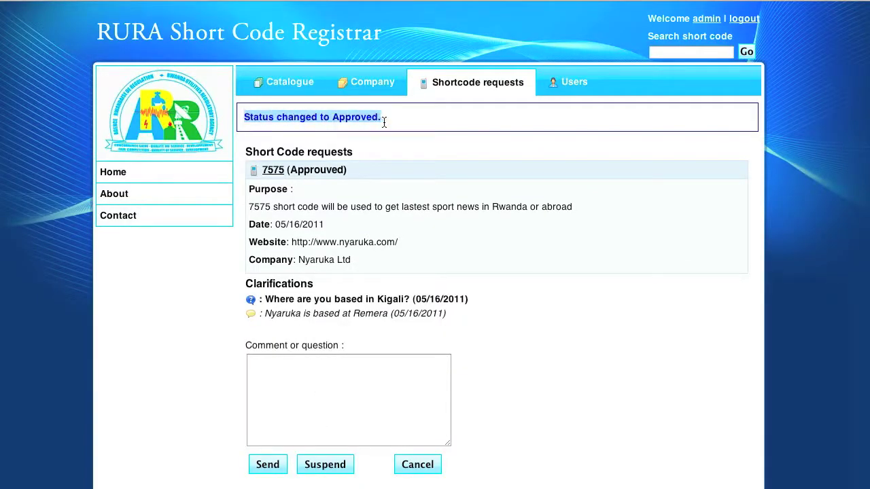
List the Approved short code requests and generate the PDF approval letter for 7575
click(446, 89)
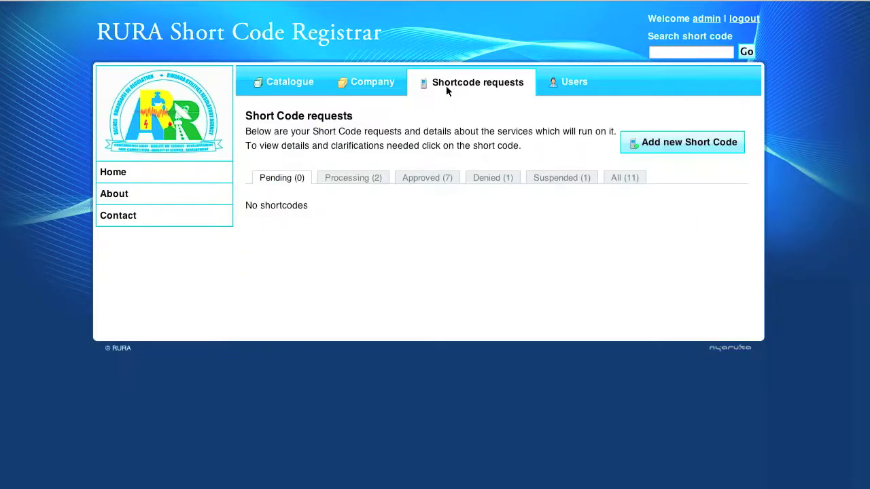
click(416, 178)
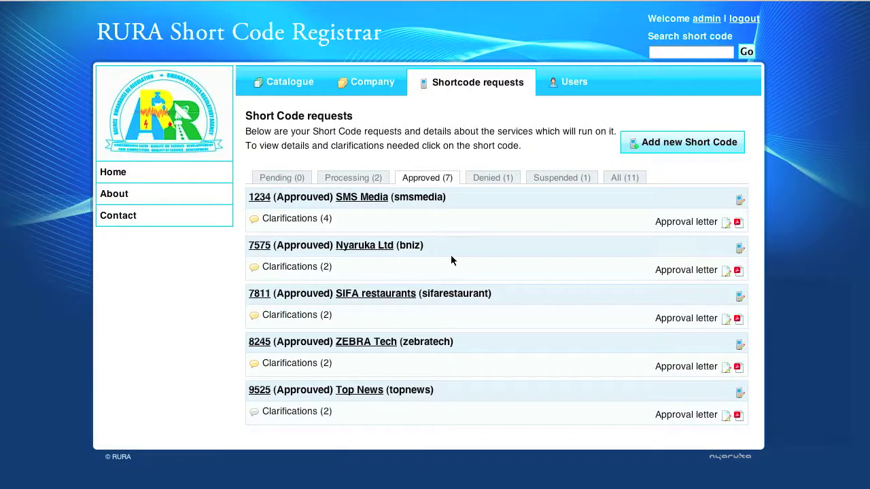
click(738, 272)
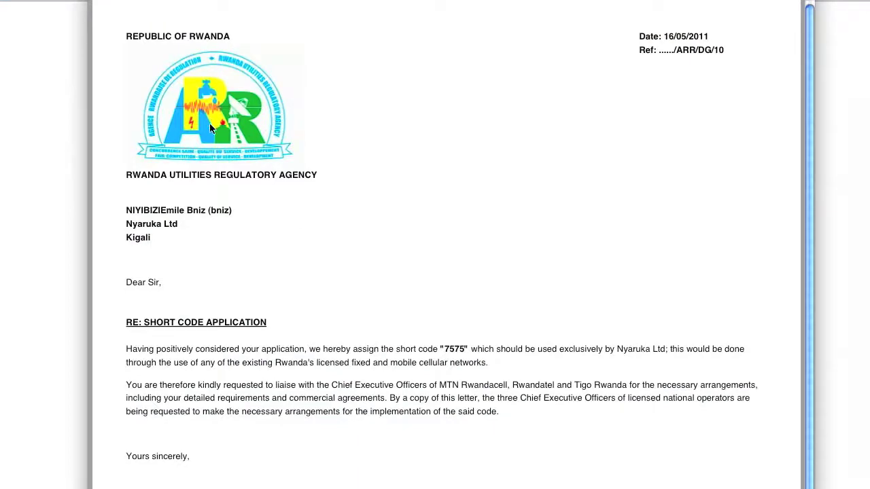
Scroll down the 7575 approval letter for Nyaruka Ltd to the Ag. Director General's signature
scroll(210, 122, down, 2)
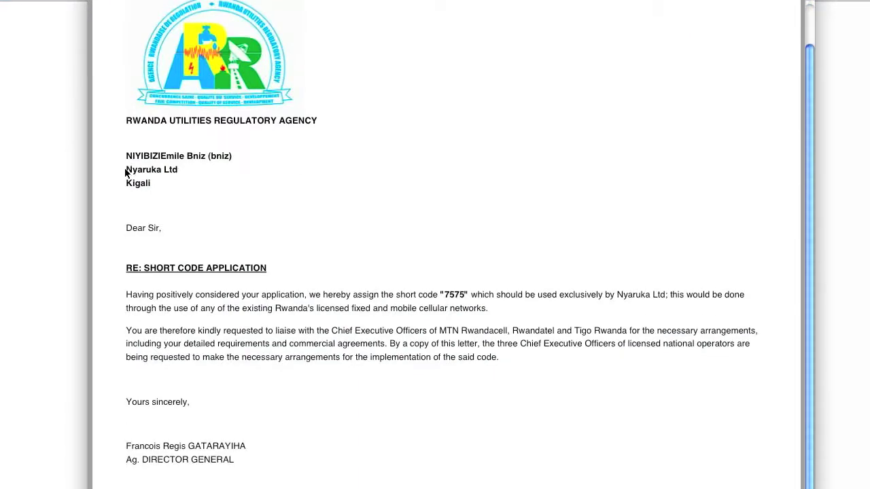